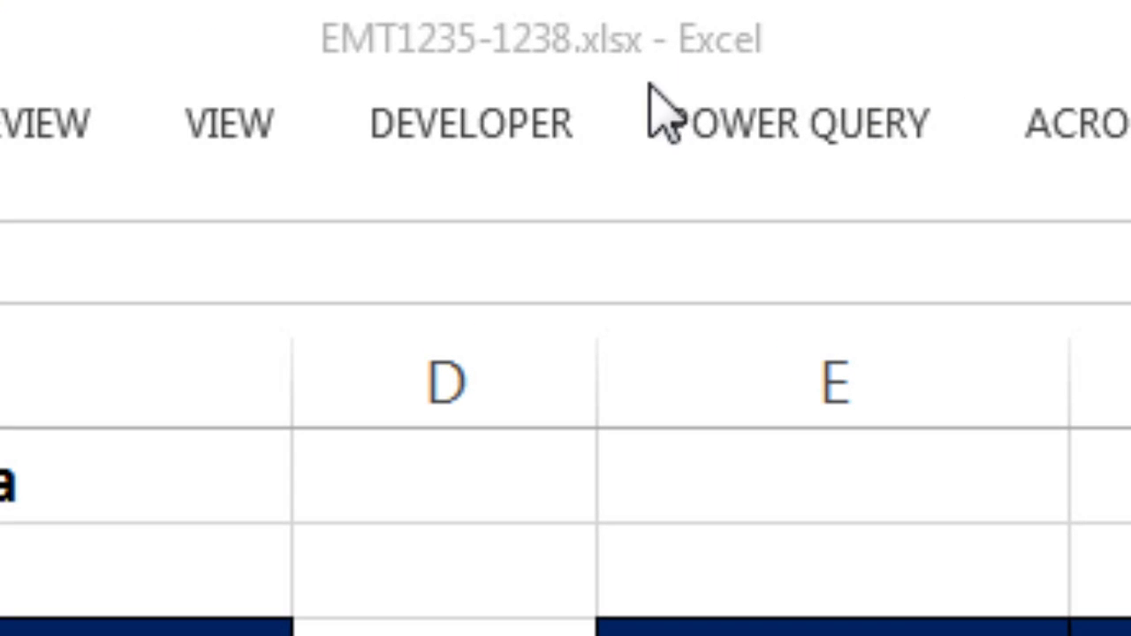
Review the empty totals in column F and the first sale's date, Bellen Dancer name and quantity
{"action": "left_click", "coordinate": [575, 31]}
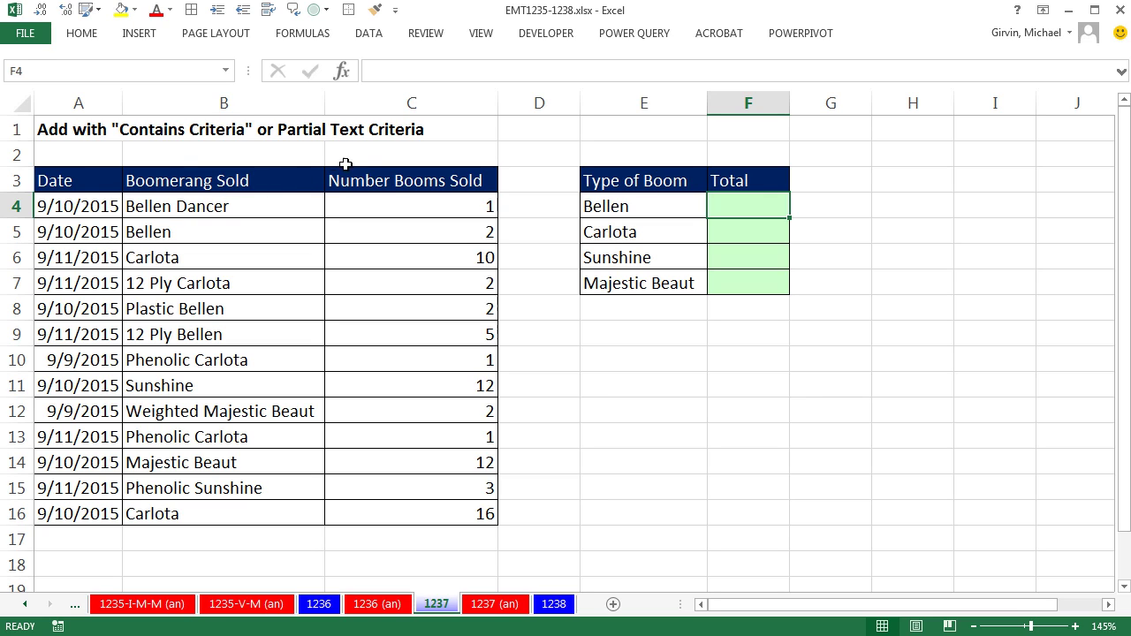
{"action": "left_click", "coordinate": [748, 227]}
{"action": "left_click", "coordinate": [747, 254]}
{"action": "left_click", "coordinate": [751, 284]}
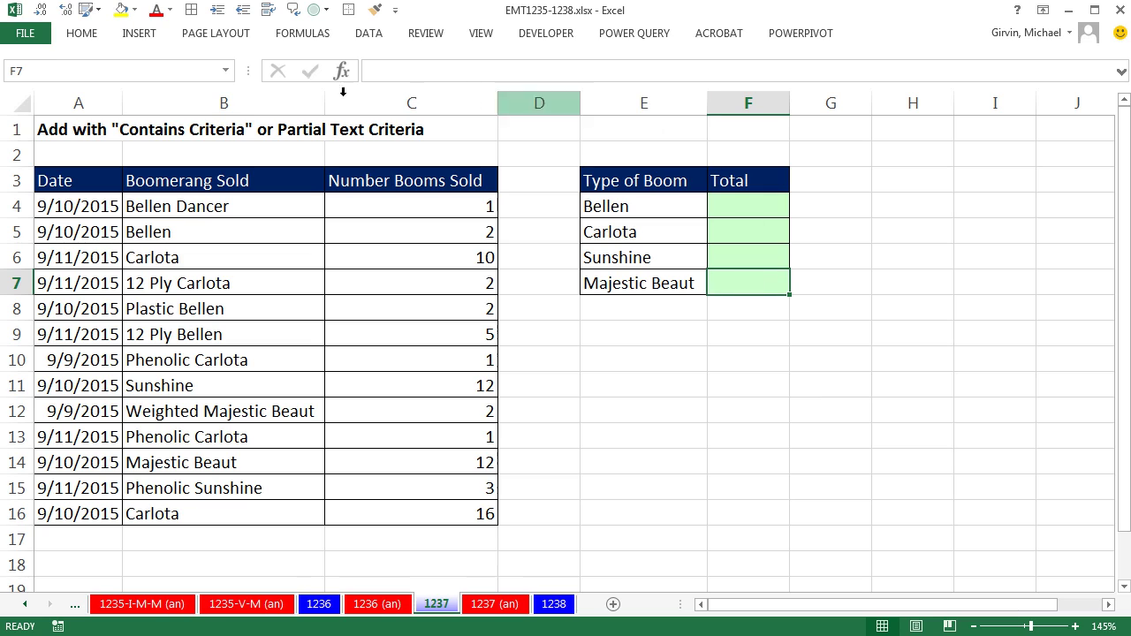
{"action": "left_click", "coordinate": [80, 210]}
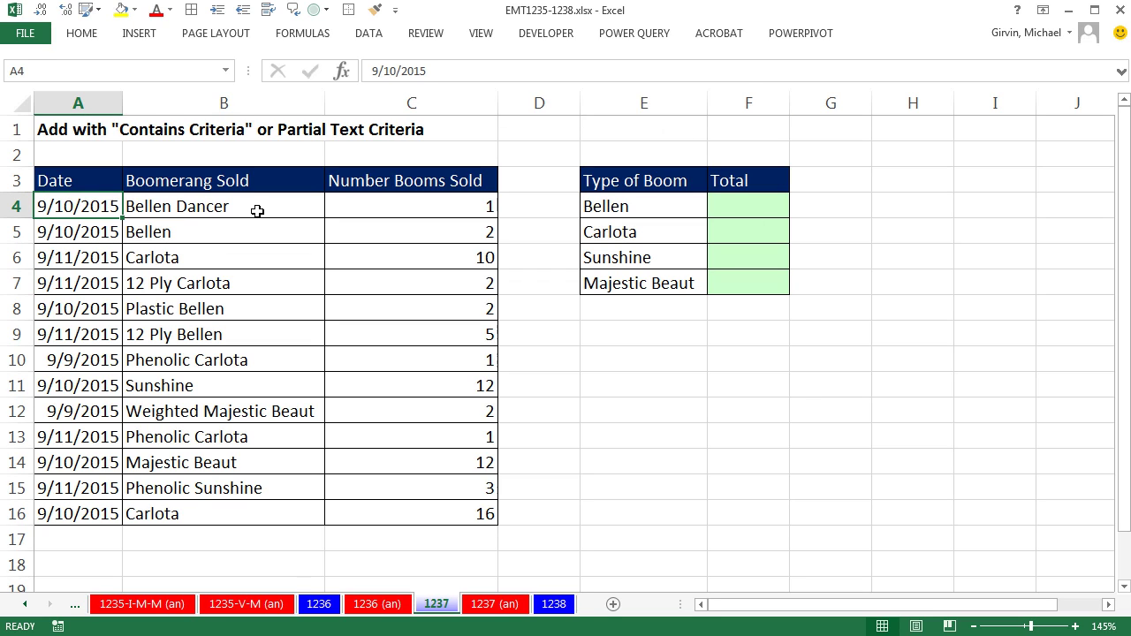
{"action": "left_click", "coordinate": [257, 211]}
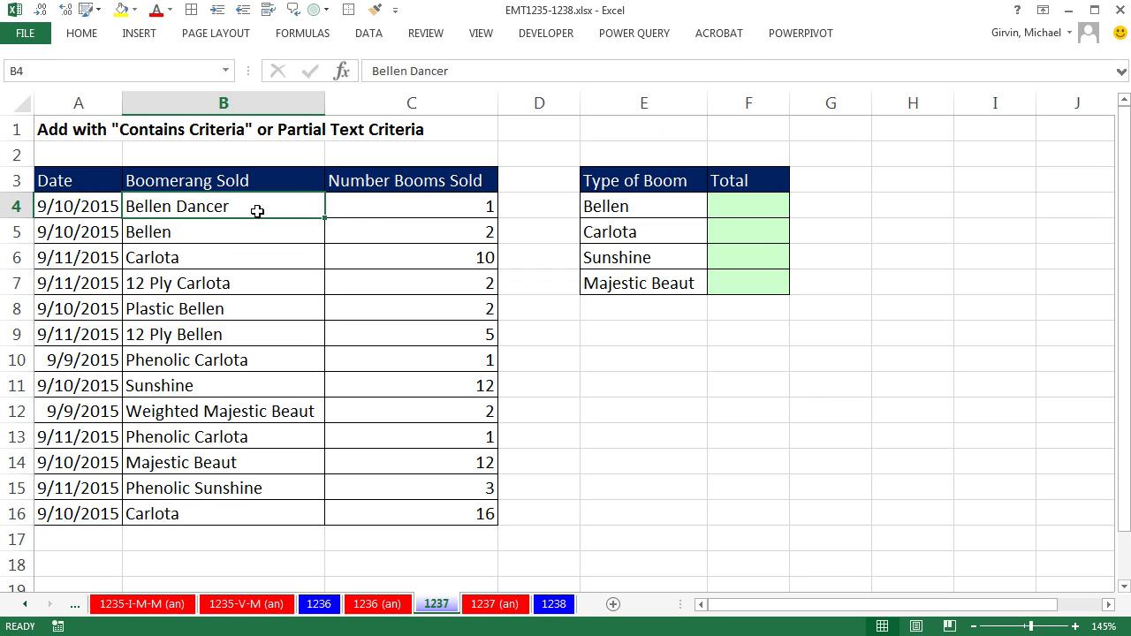
{"action": "left_click", "coordinate": [370, 205]}
{"action": "left_click", "coordinate": [652, 208]}
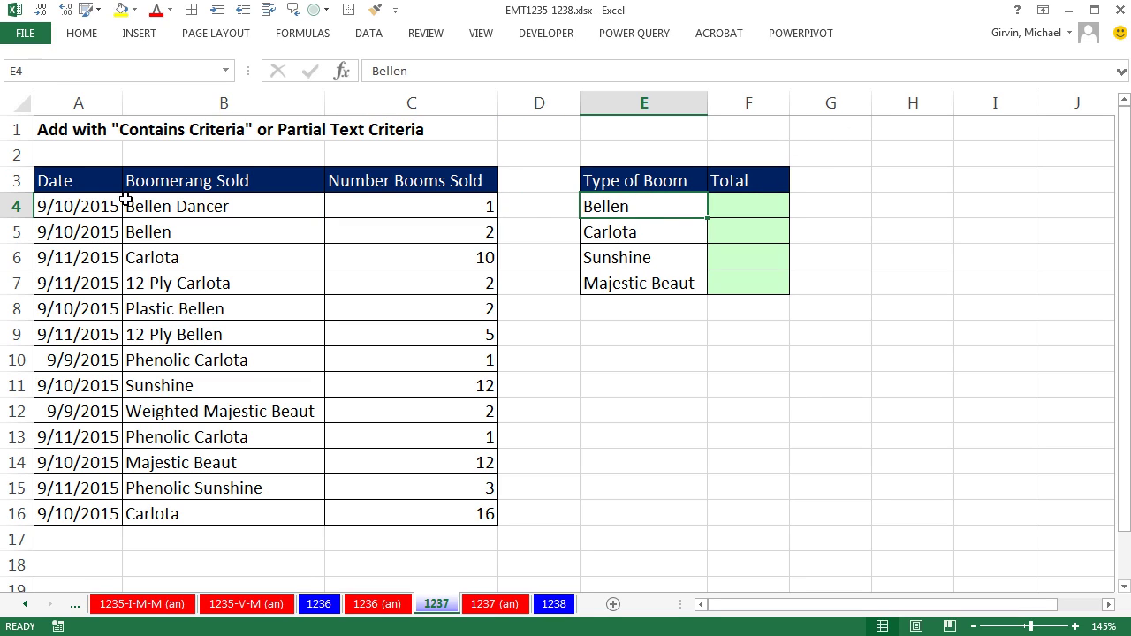
Point out Bellen Dancer, Bellen, Plastic Bellen and 12 Ply Bellen as names containing Bellen
{"action": "left_click", "coordinate": [199, 206]}
{"action": "left_click", "coordinate": [222, 229]}
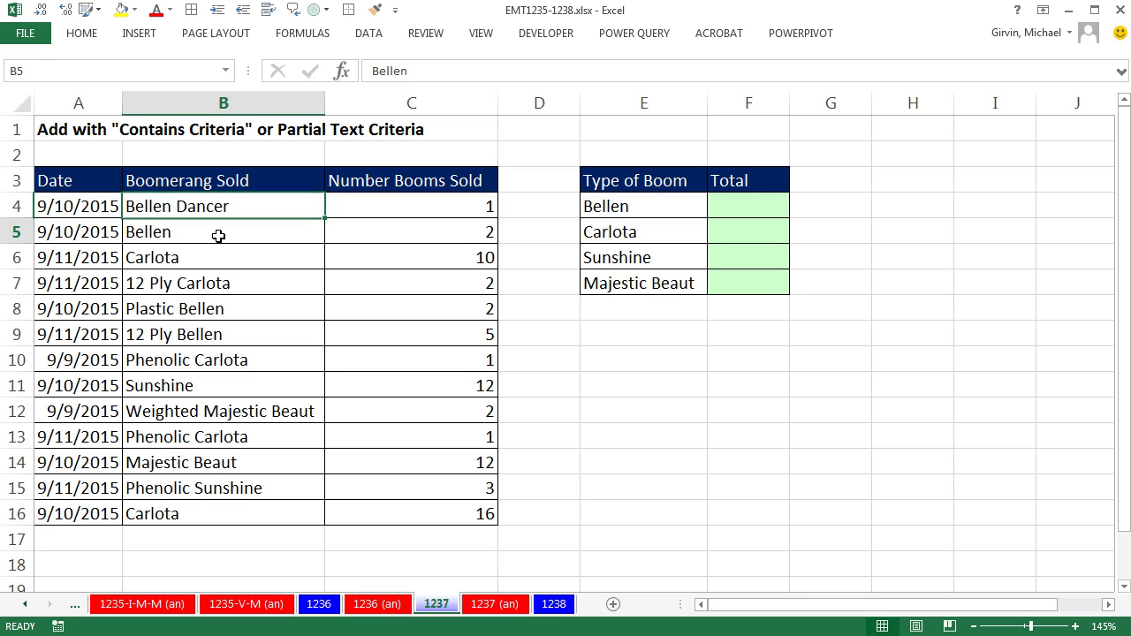
{"action": "left_click", "coordinate": [212, 308]}
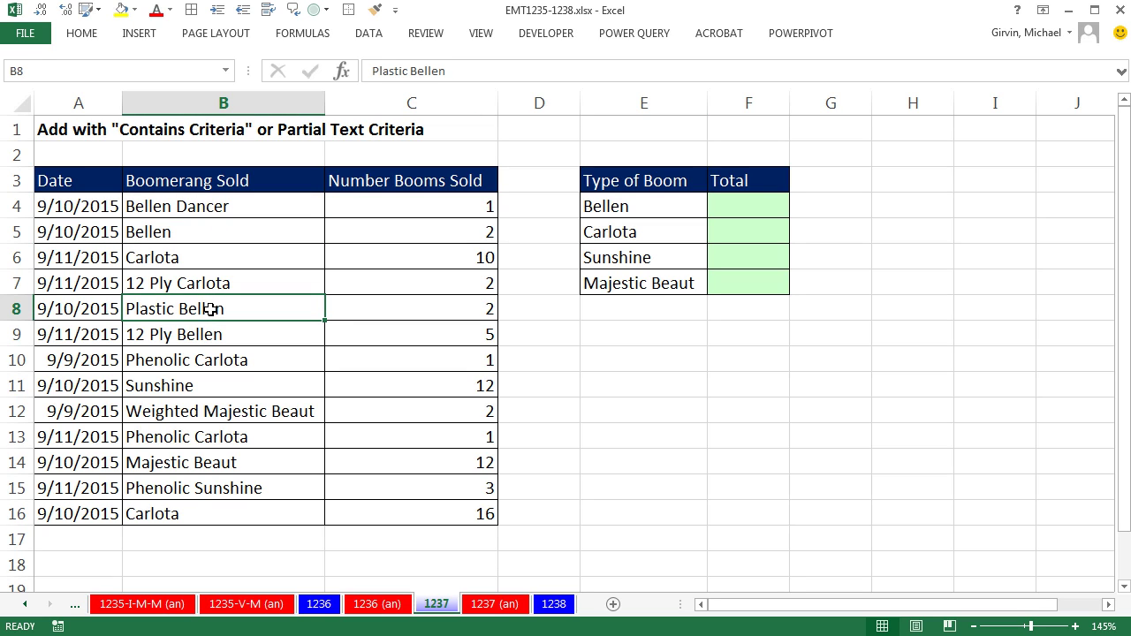
{"action": "left_click", "coordinate": [213, 339]}
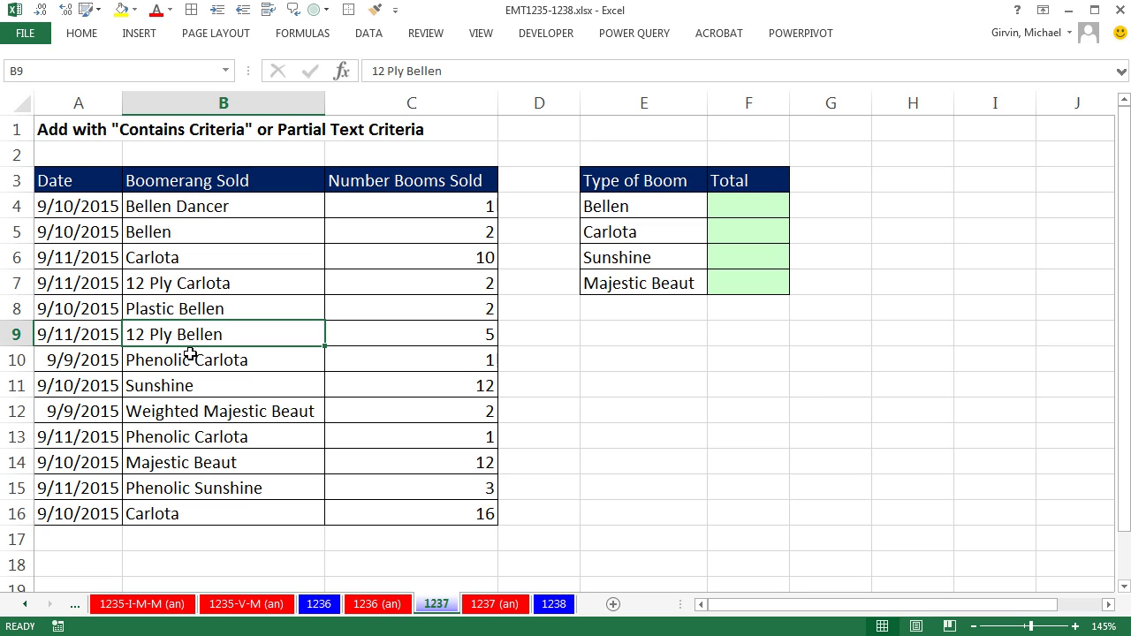
Show 12 Ply Carlota and Phenolic Carlota as Carlota matches, then revisit the Bellen matches
{"action": "left_click", "coordinate": [605, 232]}
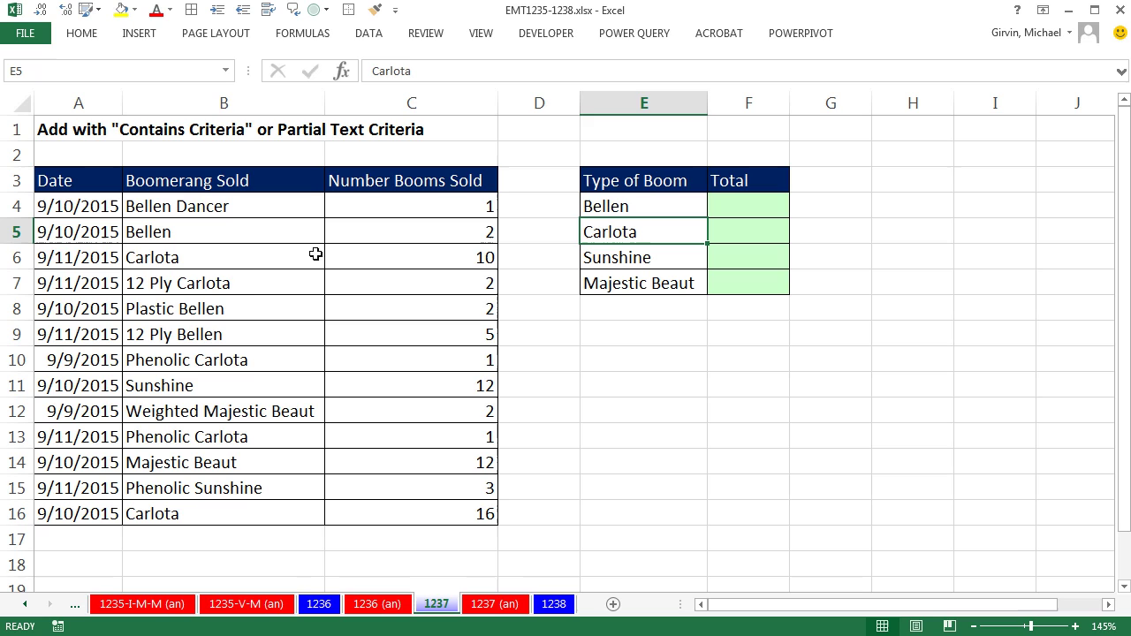
{"action": "left_click", "coordinate": [247, 285]}
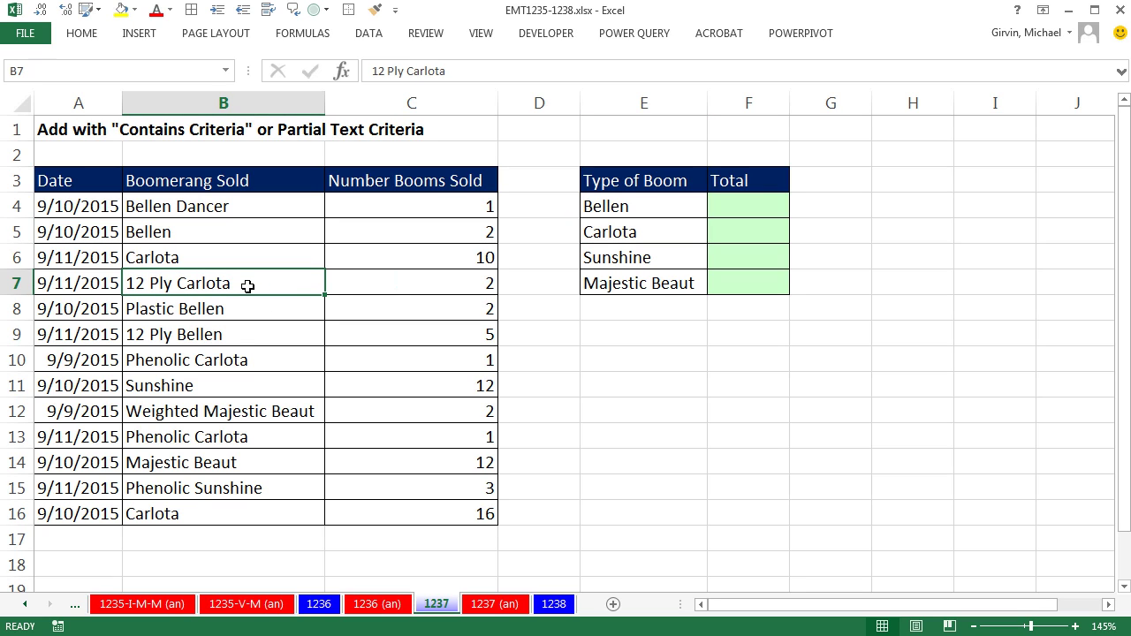
{"action": "left_click", "coordinate": [234, 364]}
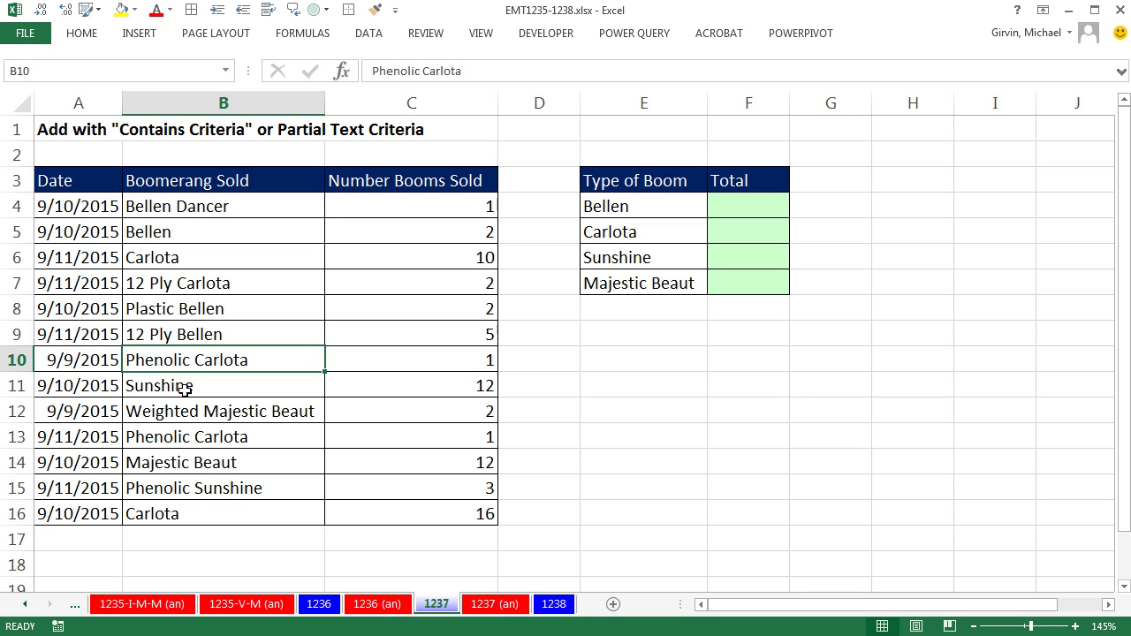
{"action": "left_click", "coordinate": [750, 200]}
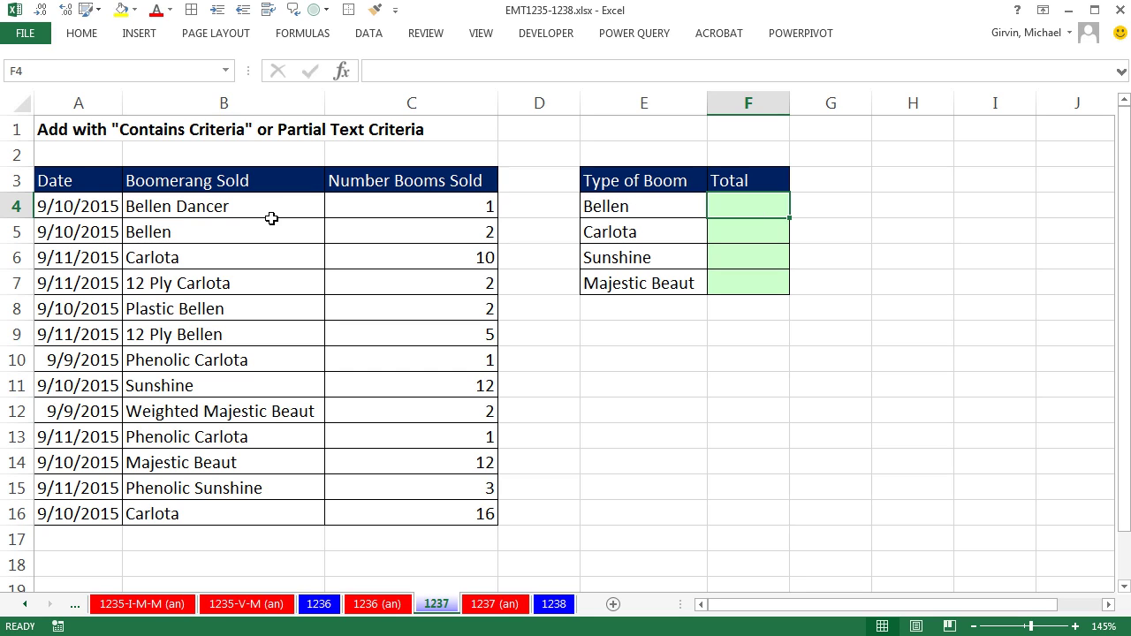
{"action": "left_click", "coordinate": [219, 209]}
{"action": "left_click", "coordinate": [218, 232]}
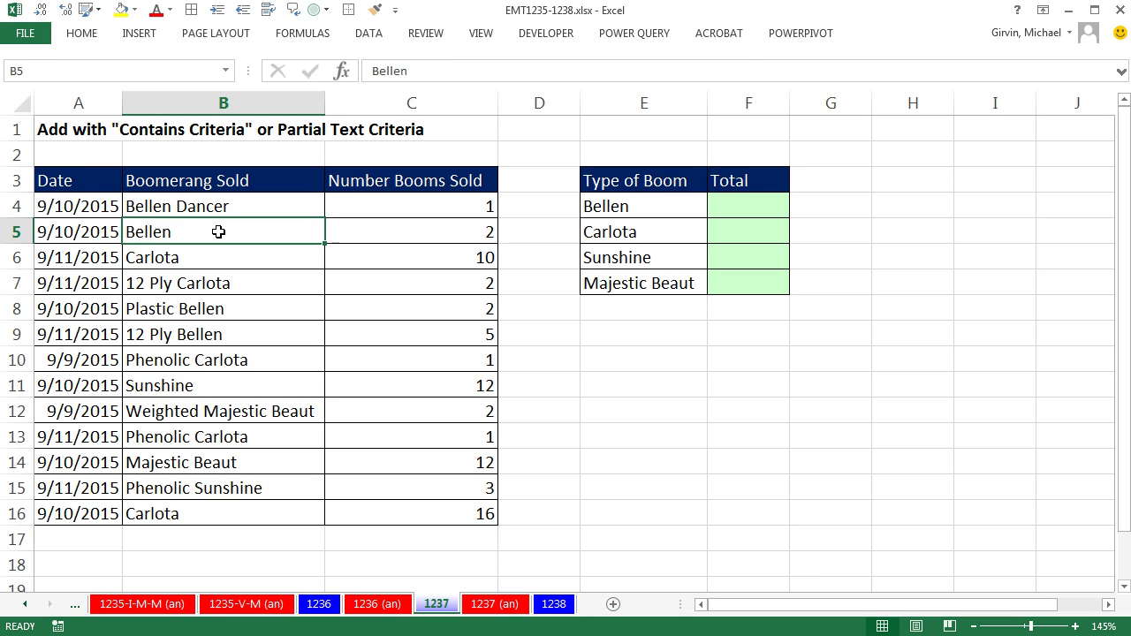
{"action": "left_click", "coordinate": [238, 311]}
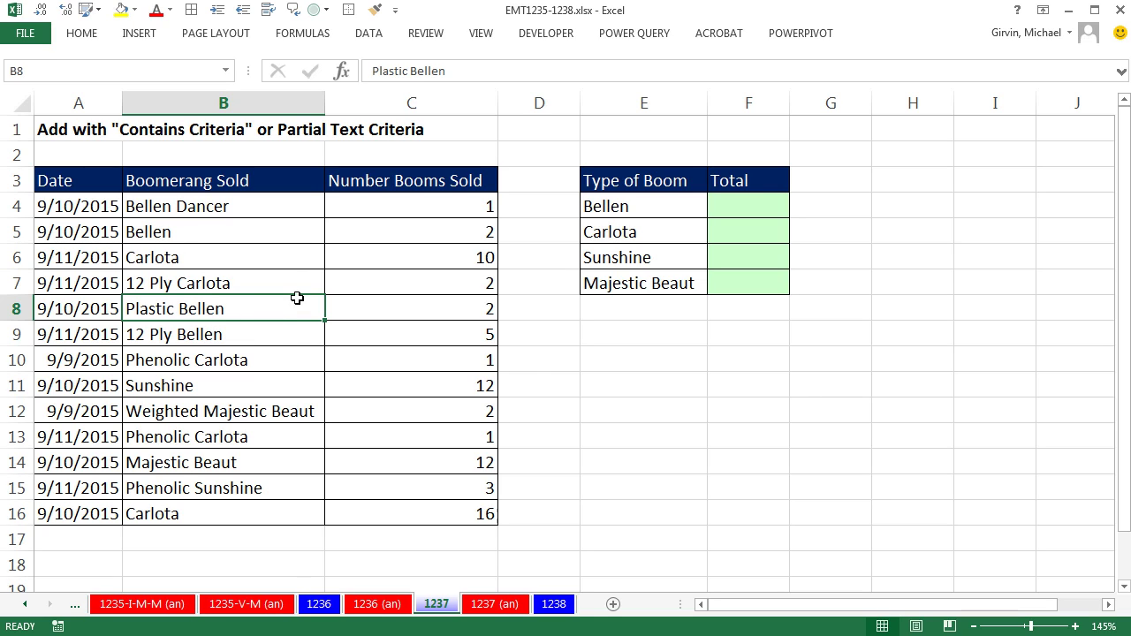
Begin =SUMIFS in F4 with sum range $C$4:$C$16 and criteria range $B$4:$B$16
{"action": "left_click", "coordinate": [720, 210]}
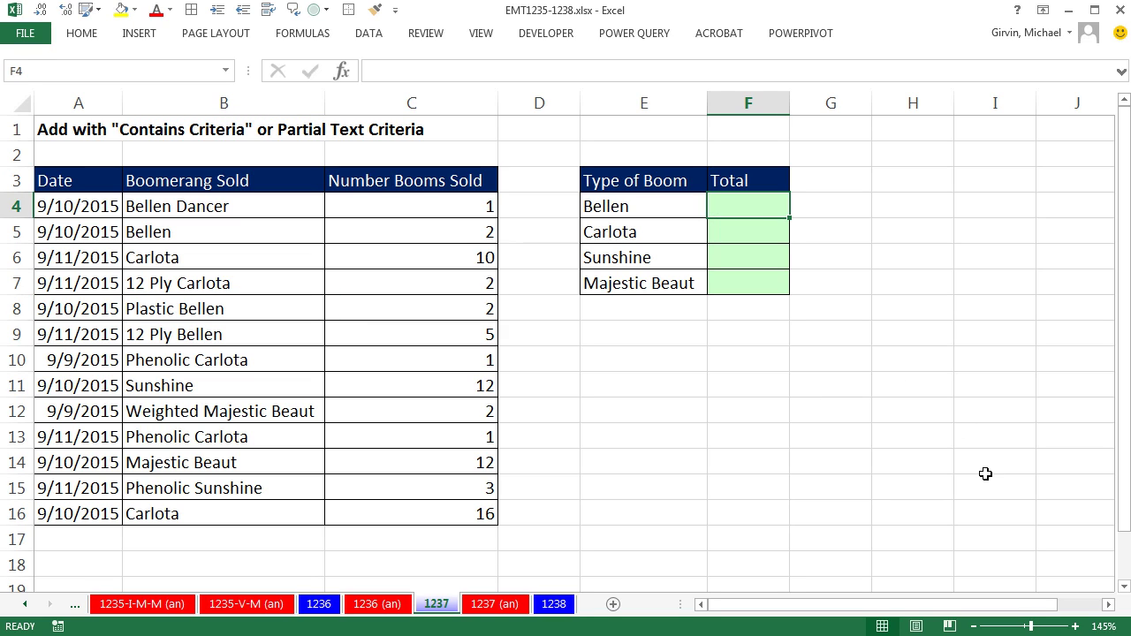
{"action": "type", "text": "=sumifs"}
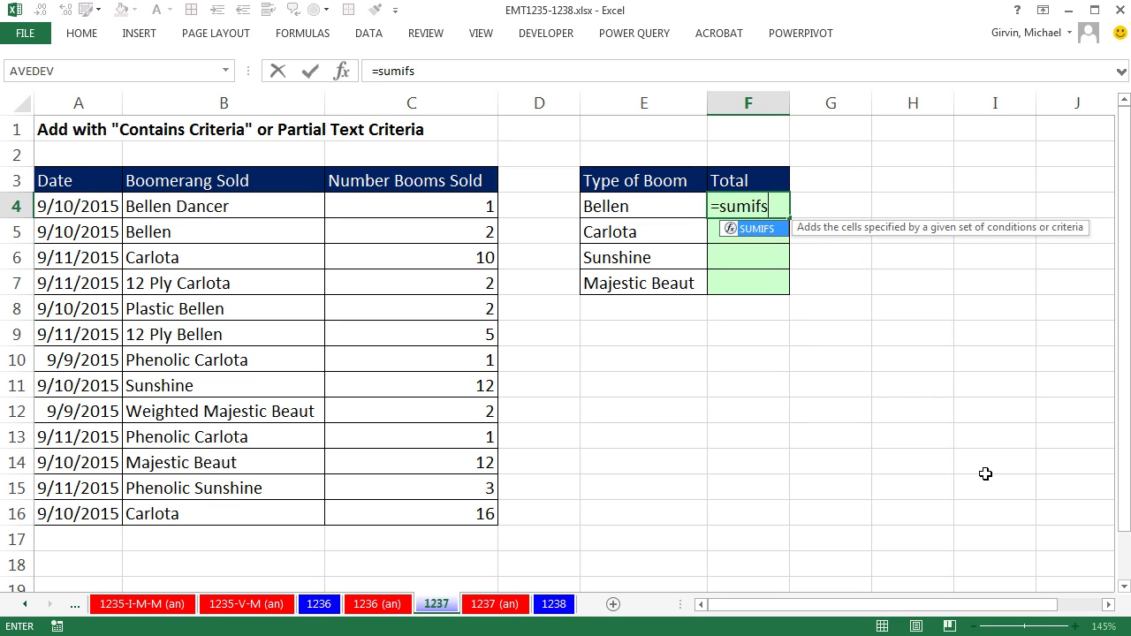
{"action": "key", "text": "Tab"}
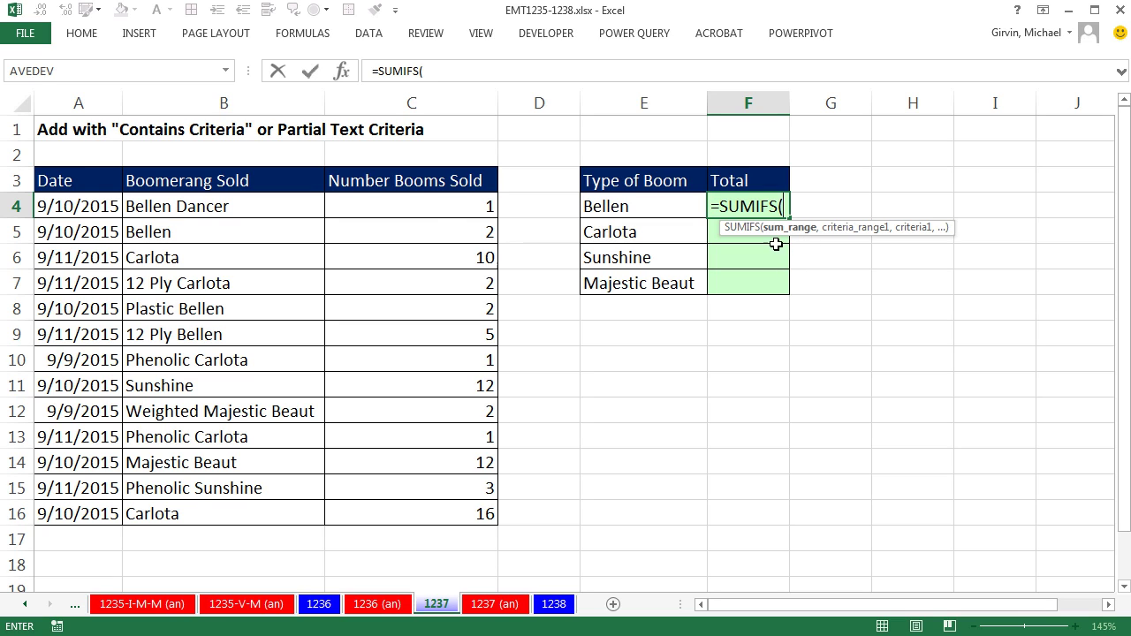
{"action": "left_click_drag", "start_coordinate": [418, 206], "coordinate": [463, 514]}
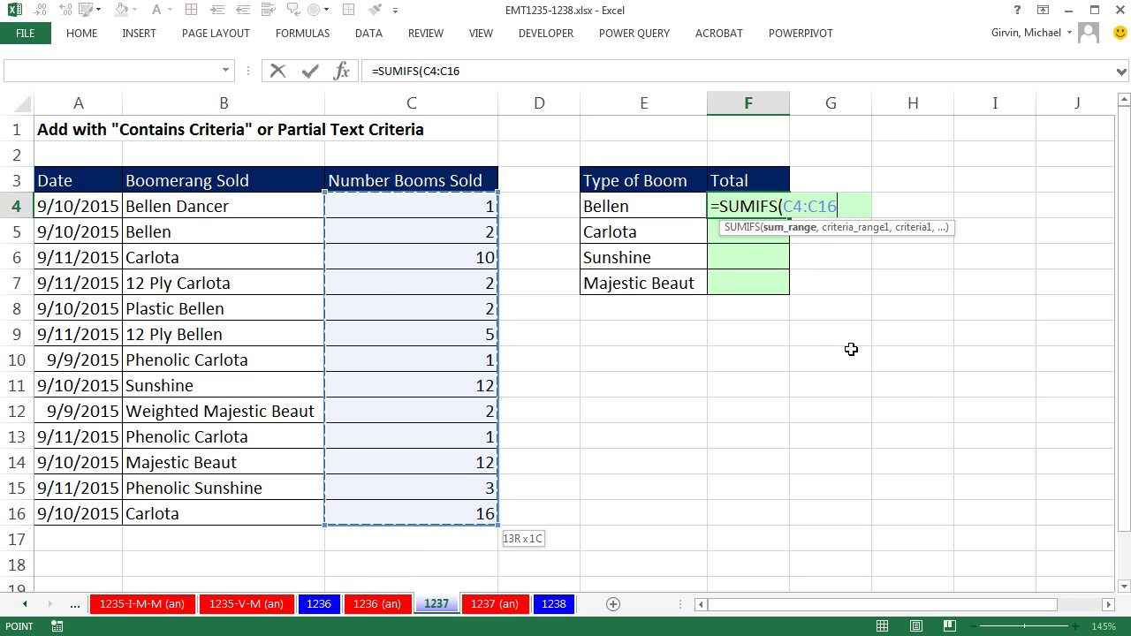
{"action": "key", "text": "F4"}
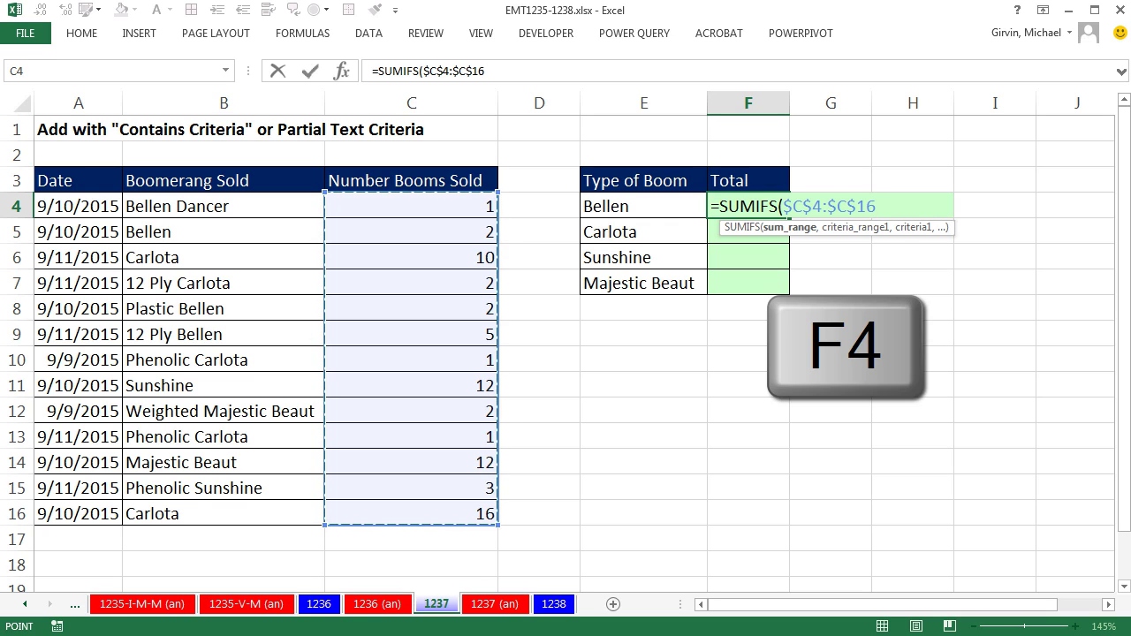
{"action": "type", "text": ","}
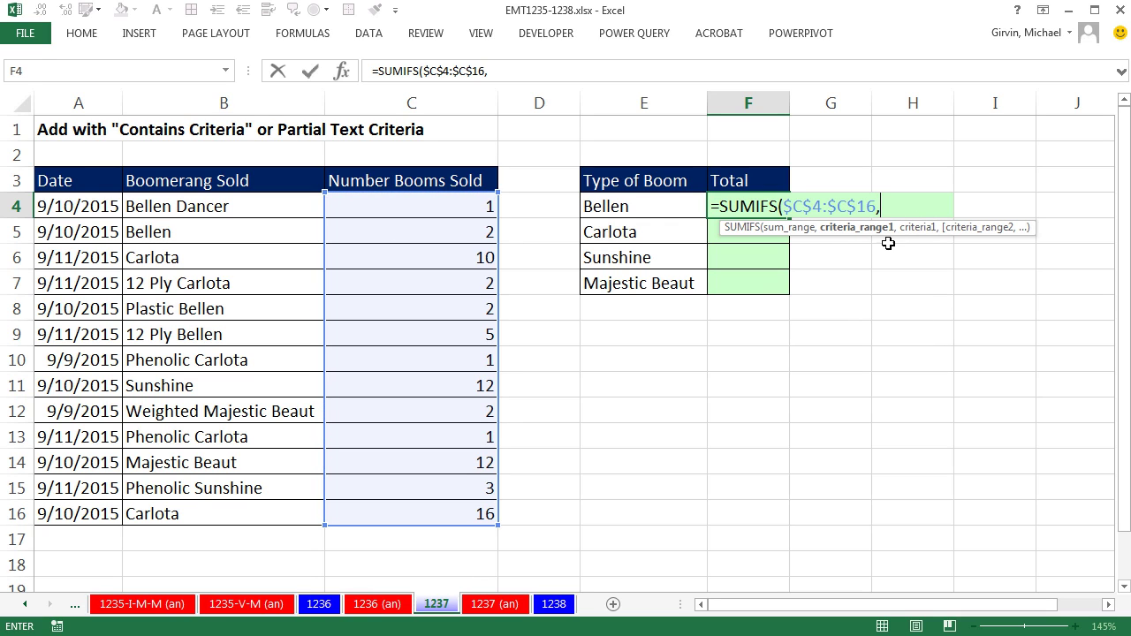
{"action": "left_click_drag", "start_coordinate": [275, 207], "coordinate": [273, 507]}
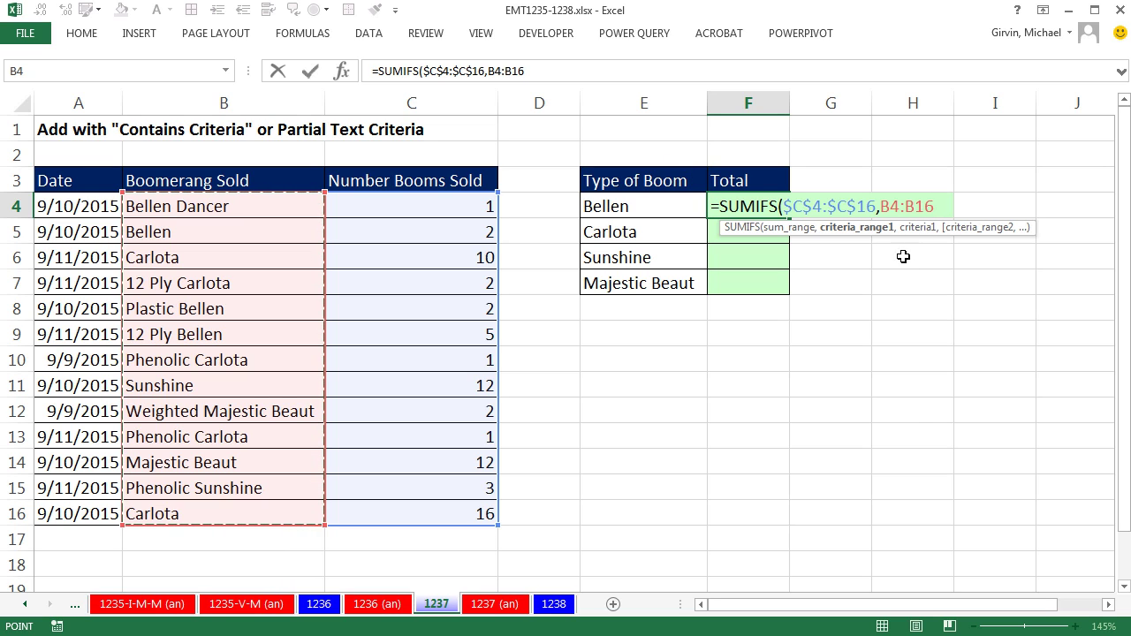
{"action": "key", "text": "F4"}
{"action": "key", "text": "F4"}
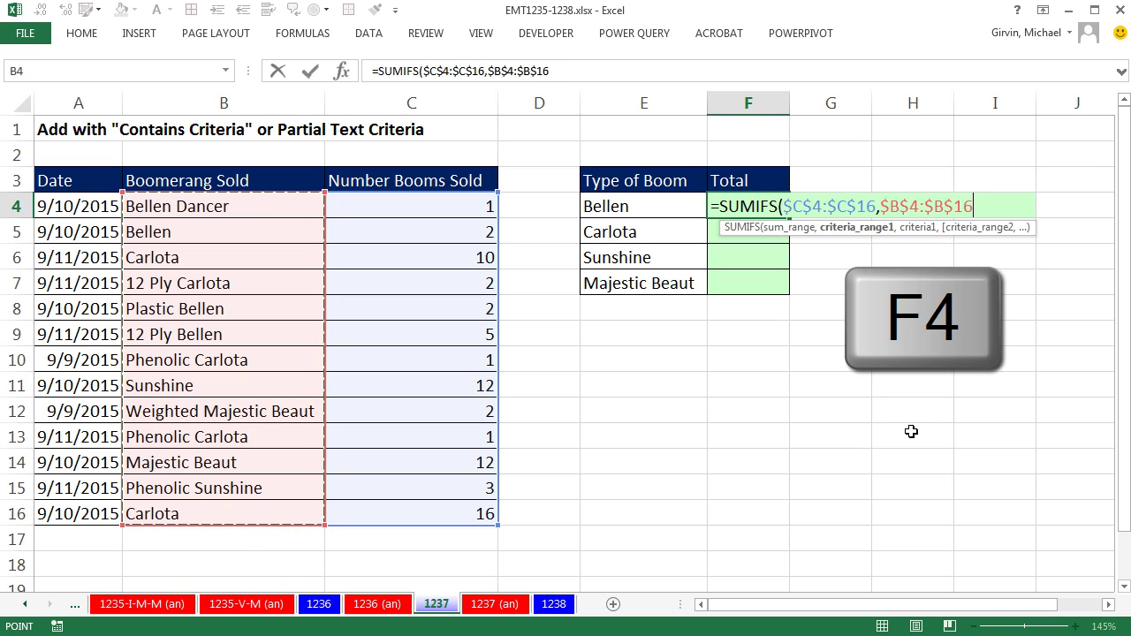
{"action": "type", "text": ","}
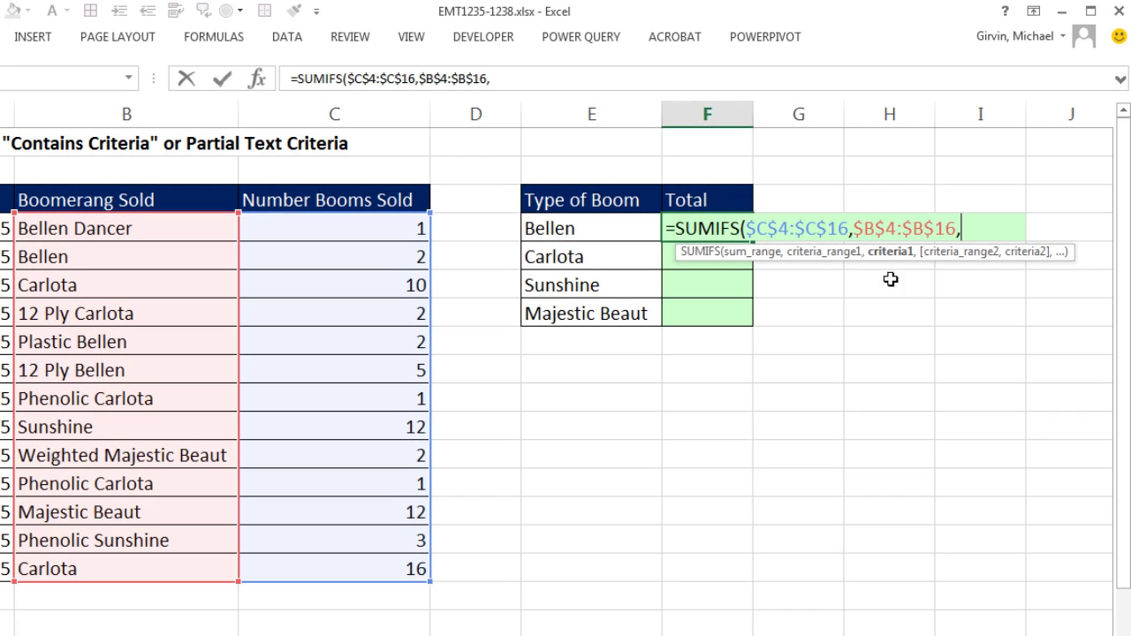
Set the SUMIFS criterion to "*"&E4&"*" so any name containing Bellen matches
{"action": "left_click", "coordinate": [582, 229]}
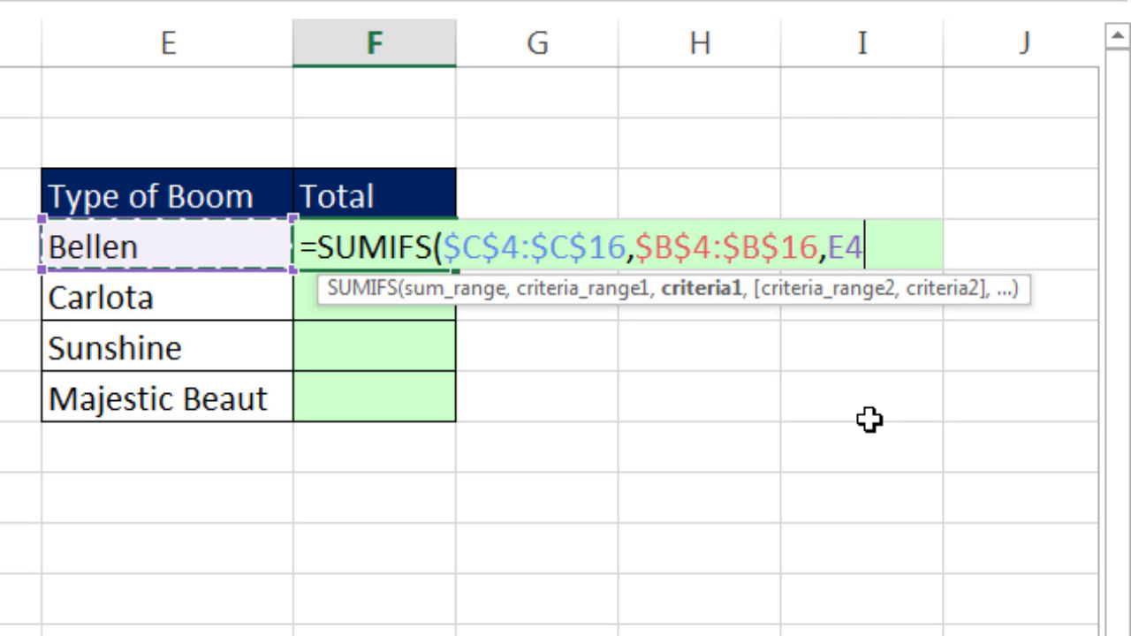
{"action": "left_click", "coordinate": [831, 249]}
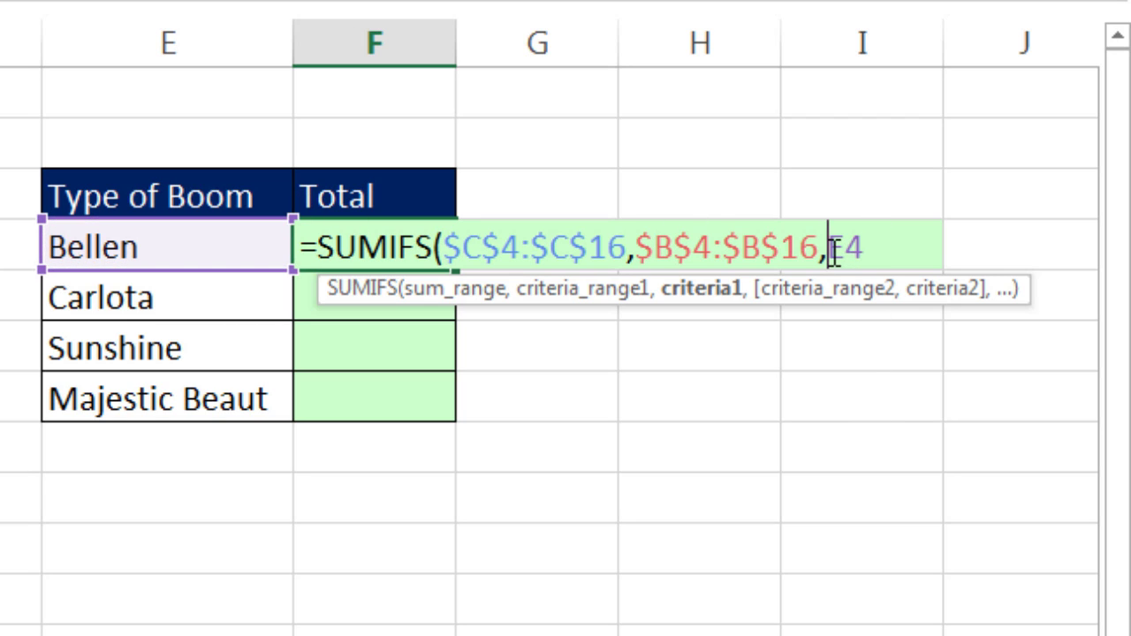
{"action": "left_click", "coordinate": [872, 248]}
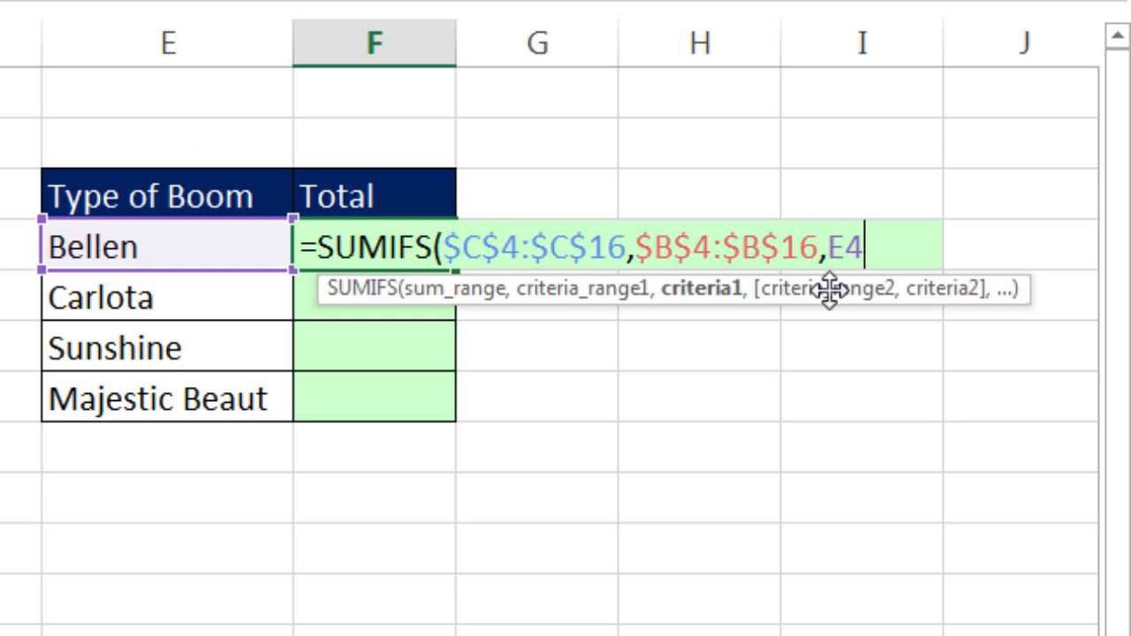
{"action": "left_click", "coordinate": [830, 247]}
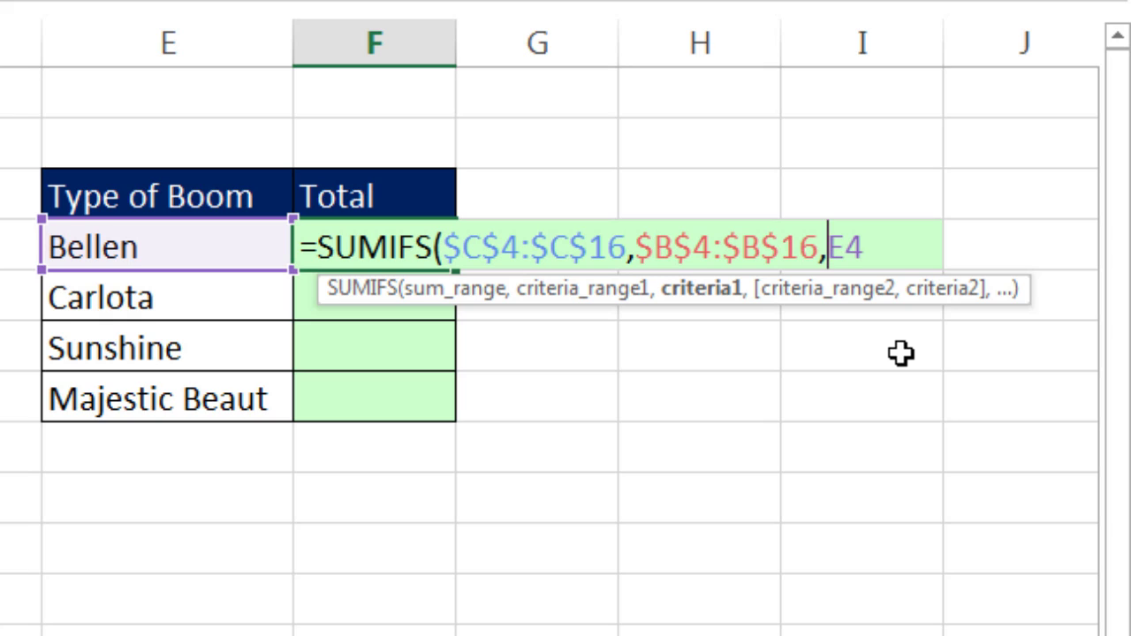
{"action": "type", "text": "\"*"}
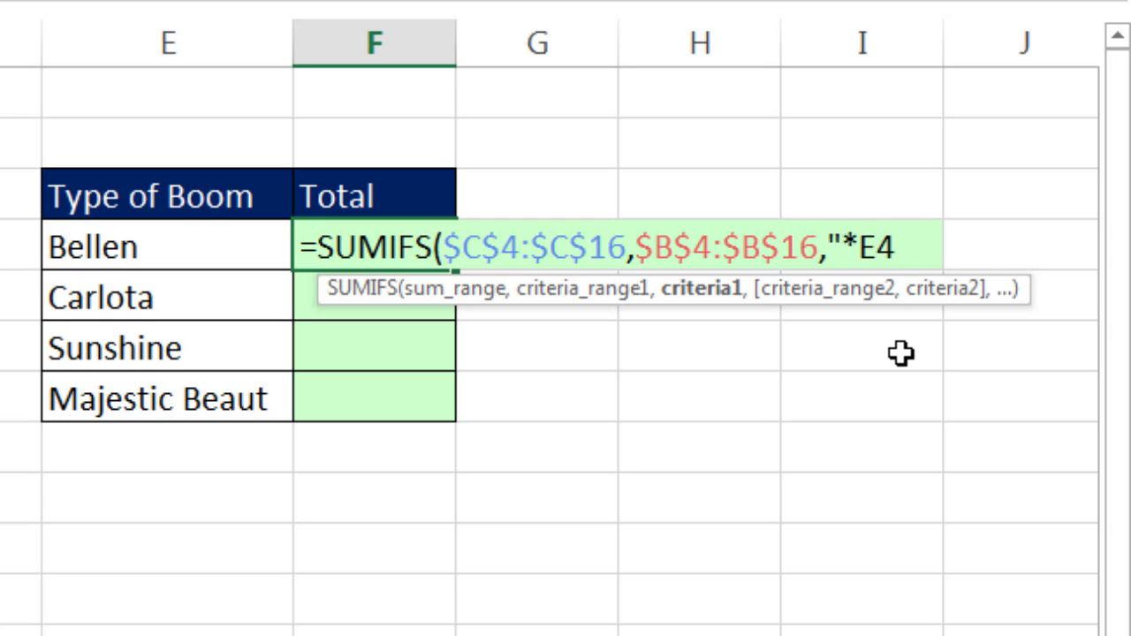
{"action": "type", "text": "\""}
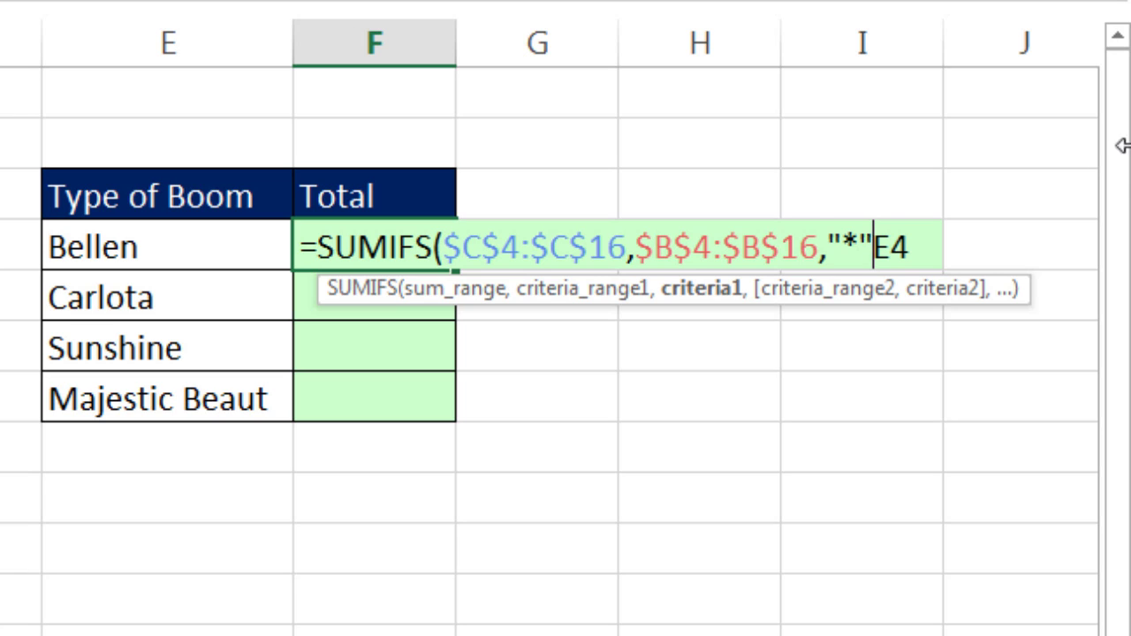
{"action": "double_click", "coordinate": [850, 248]}
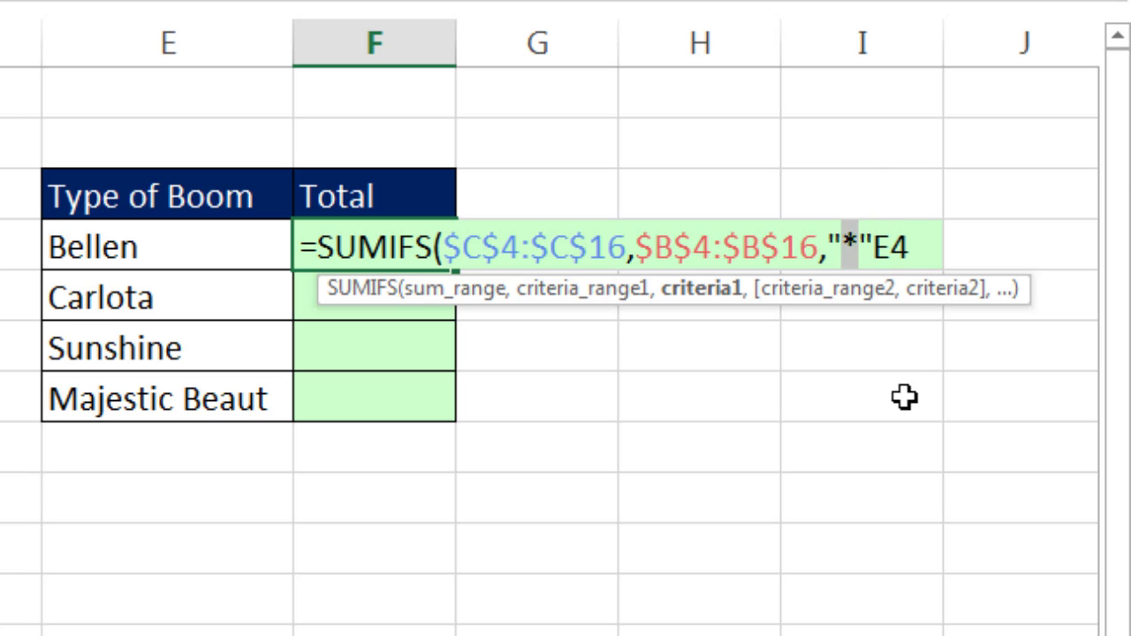
{"action": "left_click", "coordinate": [873, 248]}
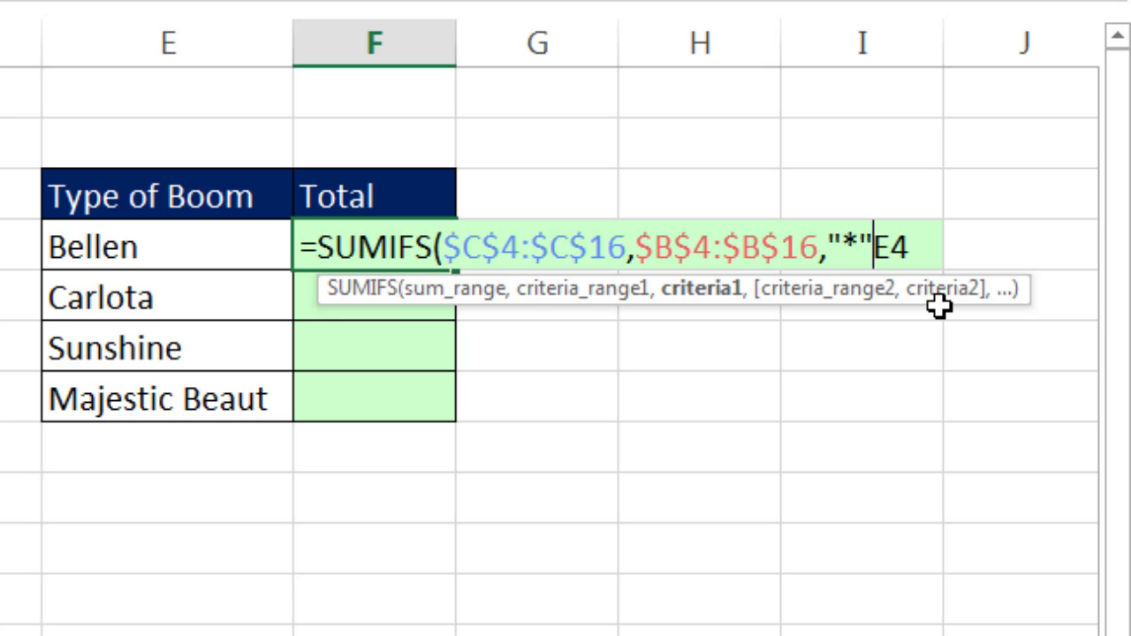
{"action": "type", "text": "&E4"}
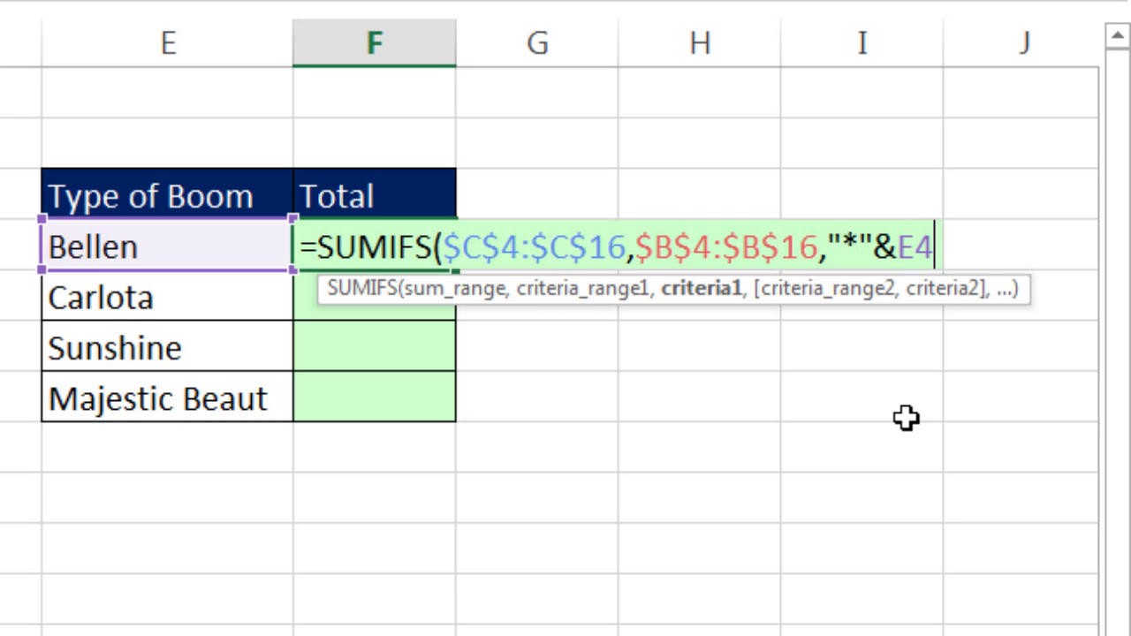
{"action": "type", "text": "&\"*"}
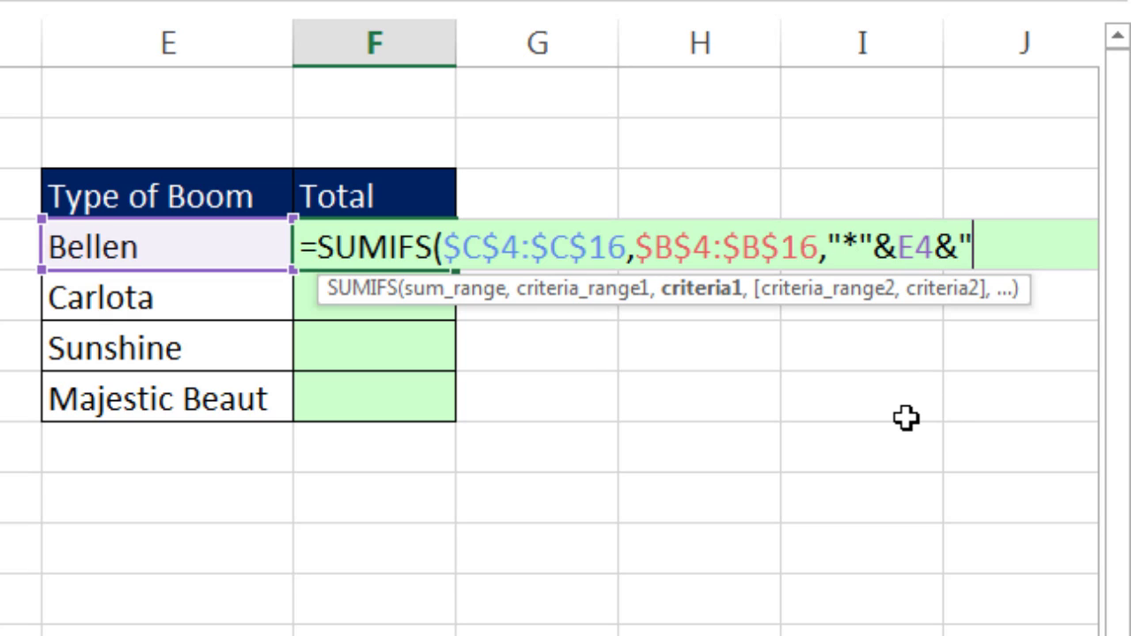
{"action": "type", "text": "\""}
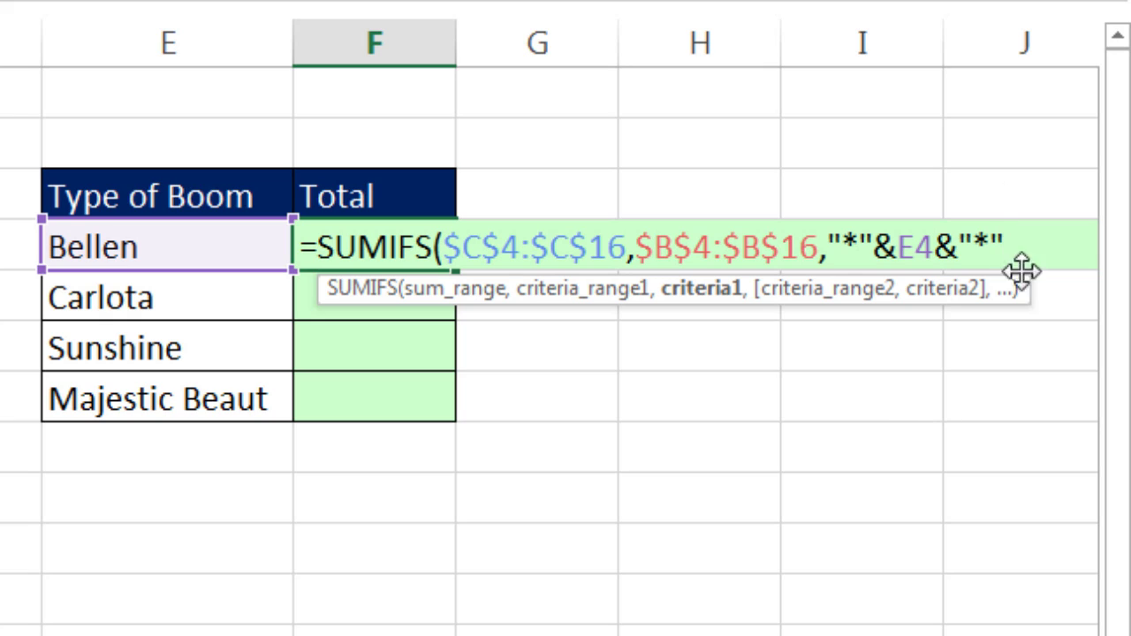
{"action": "left_click", "coordinate": [727, 291]}
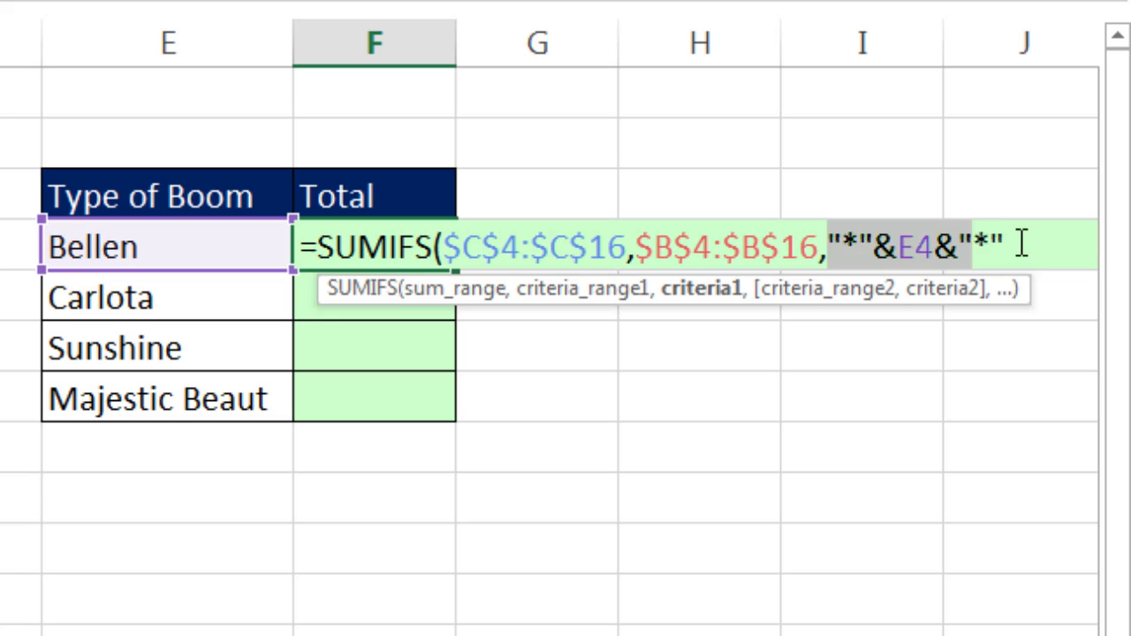
{"action": "left_click_drag", "start_coordinate": [1012, 247], "coordinate": [835, 227]}
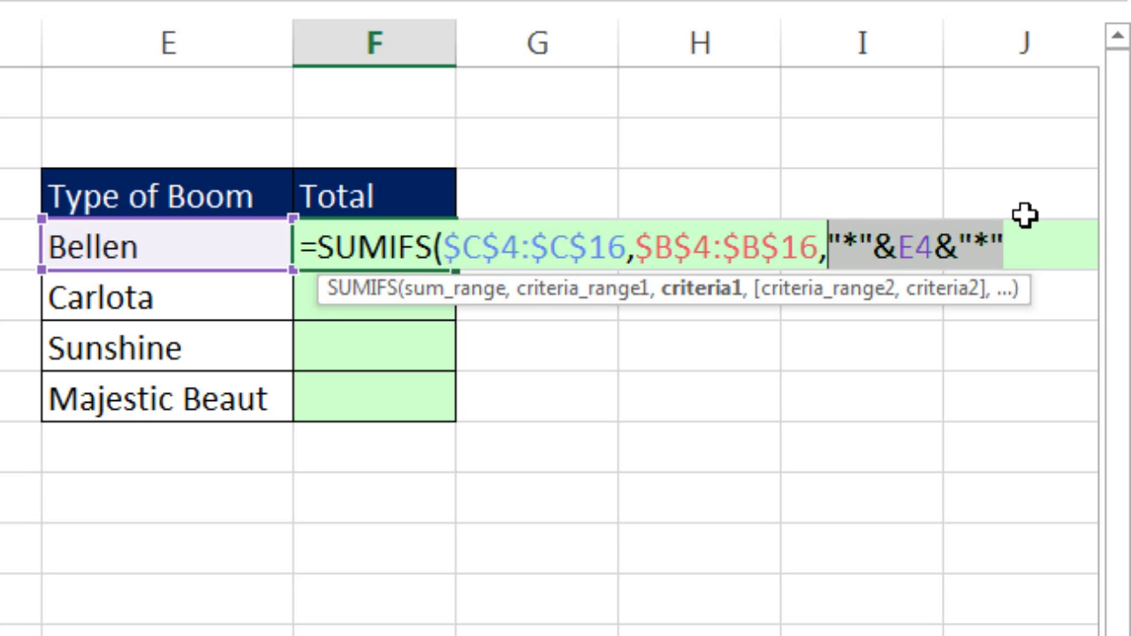
{"action": "left_click", "coordinate": [1018, 245]}
Close and enter the formula, fill it down to F7 for totals 10, 30, 15, 14, and check F7's formula
{"action": "type", "text": ")"}
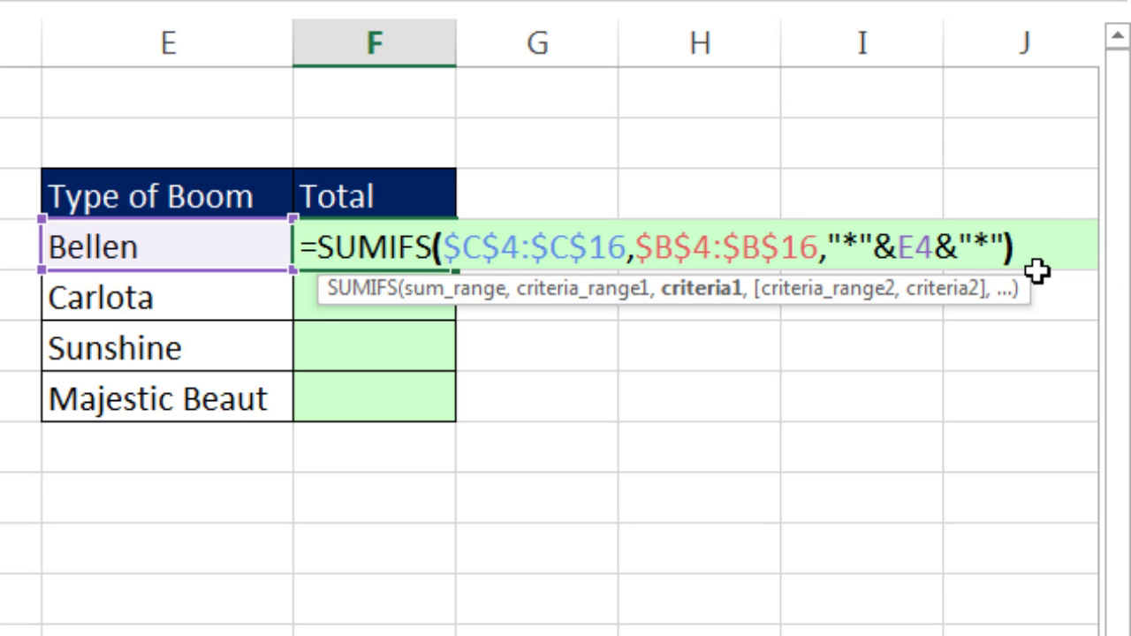
{"action": "key", "text": "ctrl+Return"}
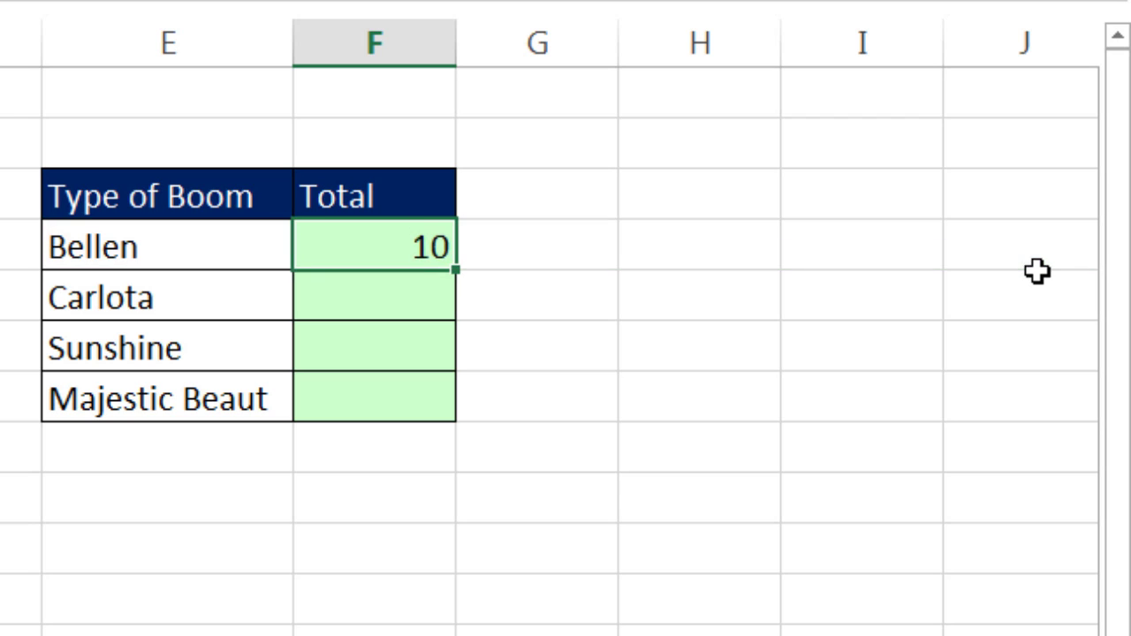
{"action": "double_click", "coordinate": [453, 274]}
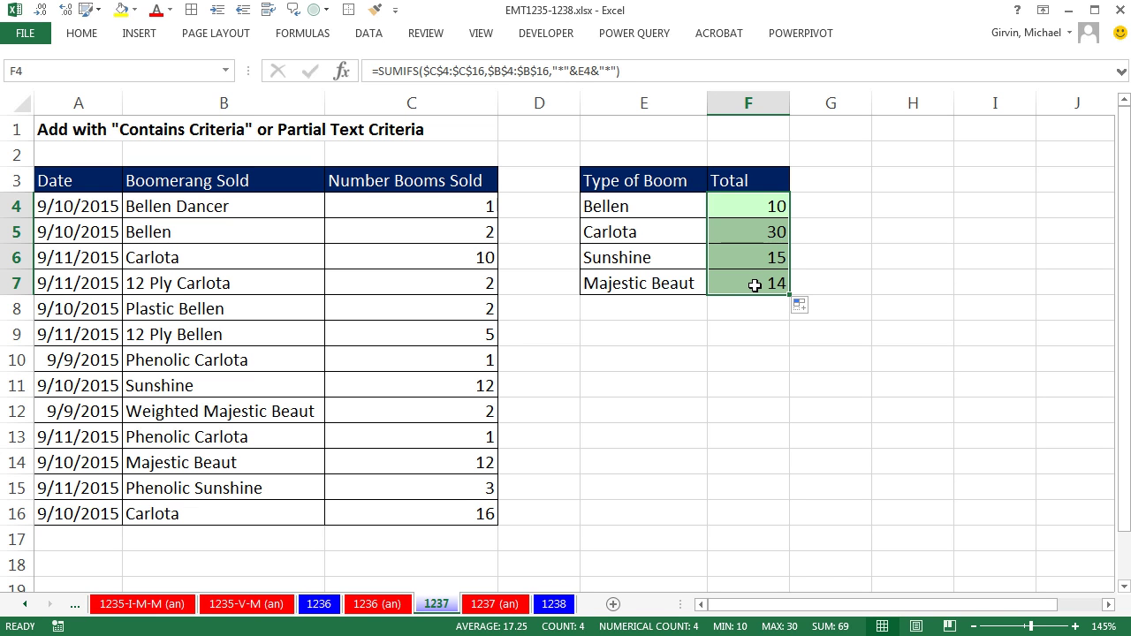
{"action": "left_click", "coordinate": [755, 284]}
{"action": "key", "text": "F2"}
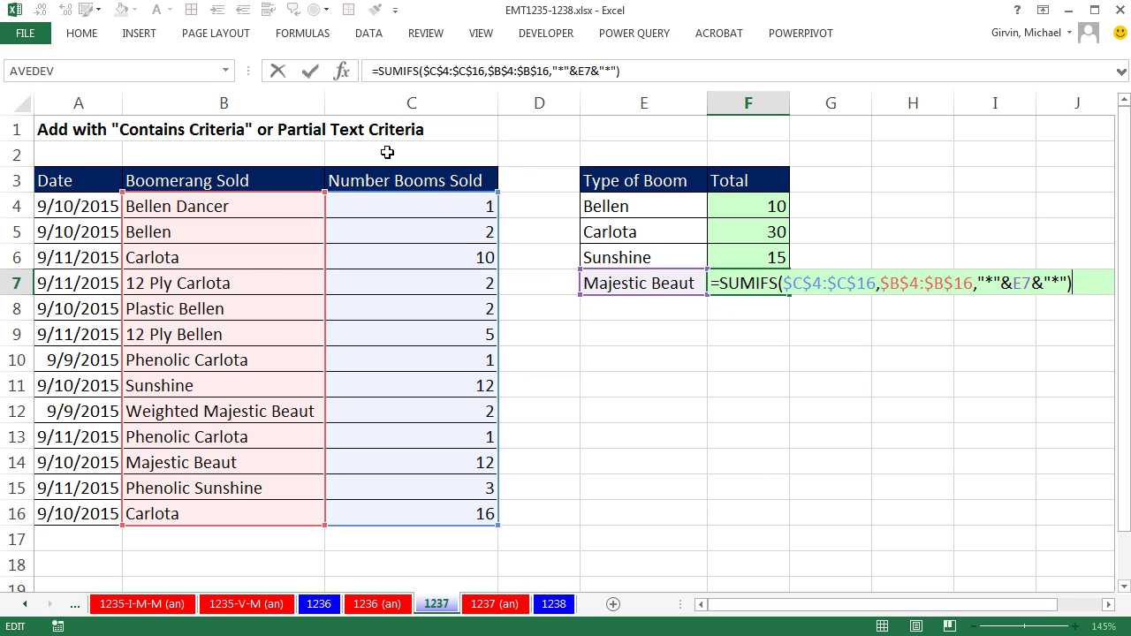
{"action": "key", "text": "Escape"}
{"action": "left_click", "coordinate": [741, 203]}
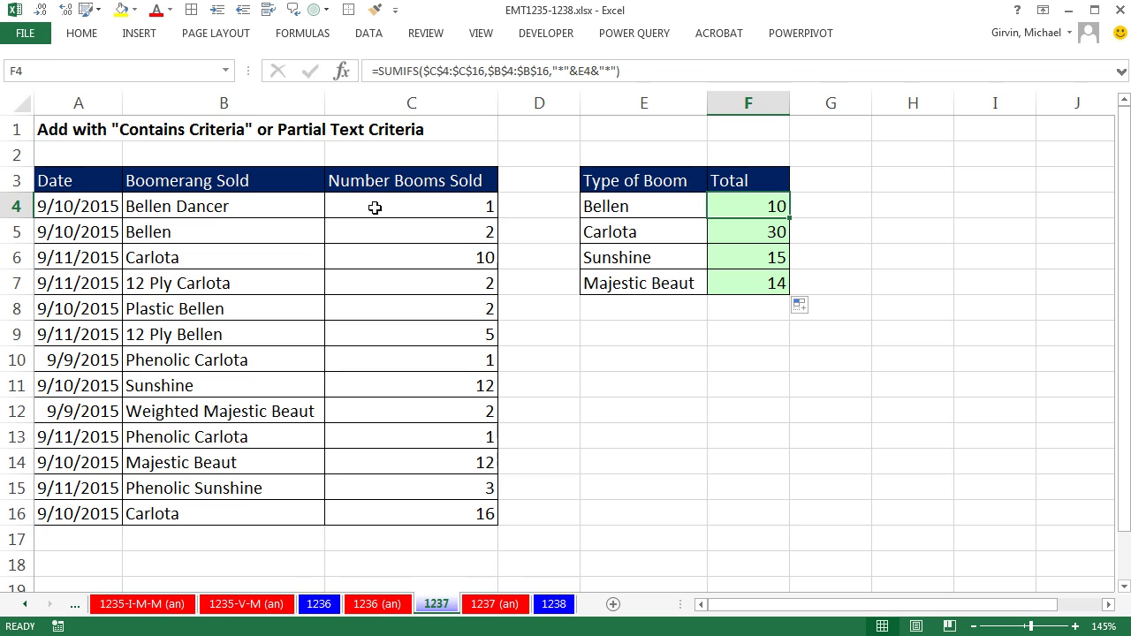
{"action": "left_click_drag", "start_coordinate": [429, 205], "coordinate": [436, 228]}
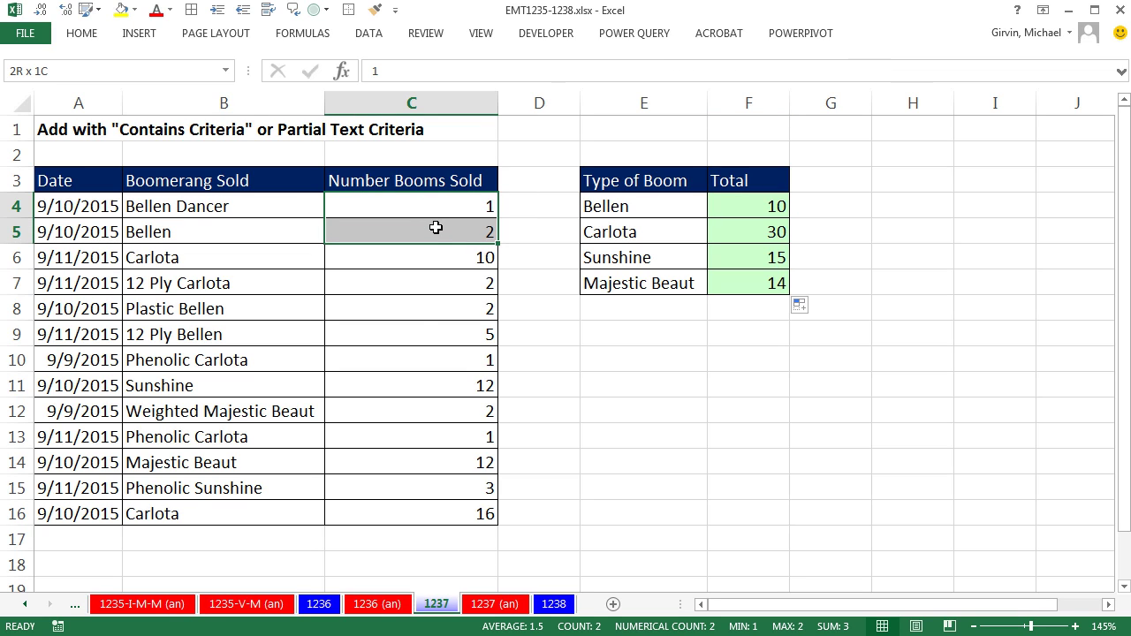
{"action": "left_click", "coordinate": [424, 311], "text": "ctrl"}
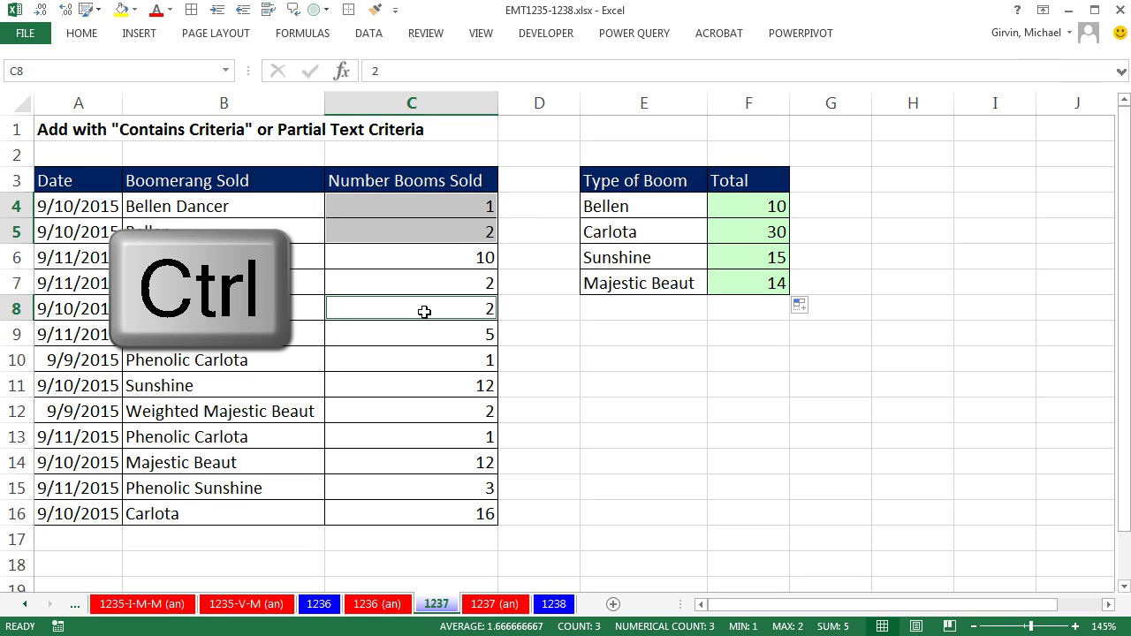
{"action": "left_click", "coordinate": [409, 338], "text": "ctrl"}
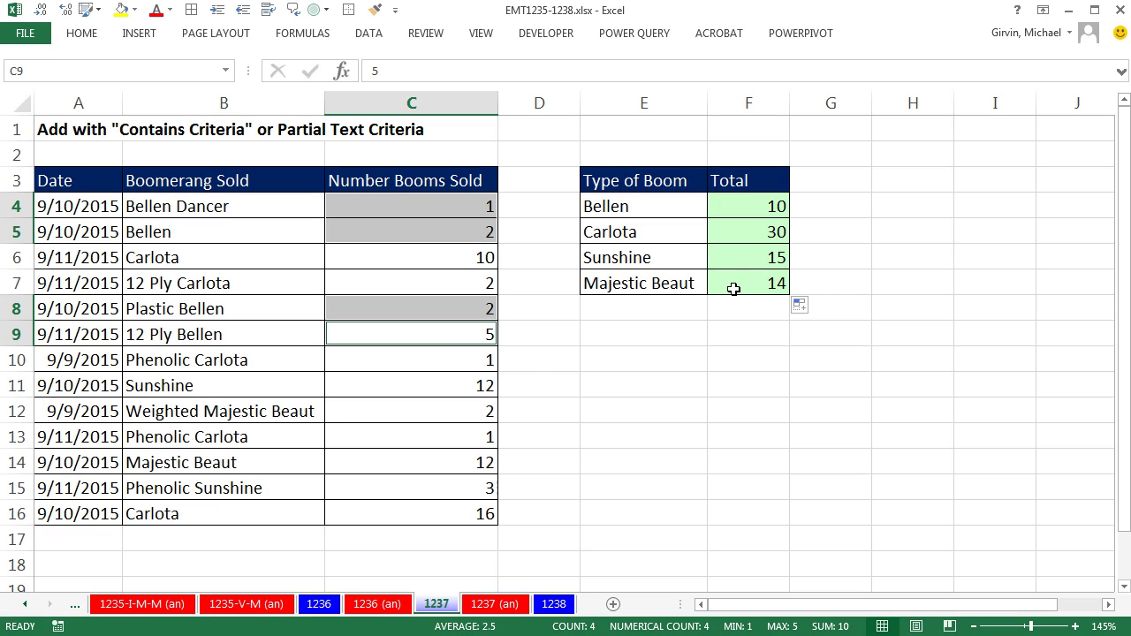
{"action": "double_click", "coordinate": [733, 288]}
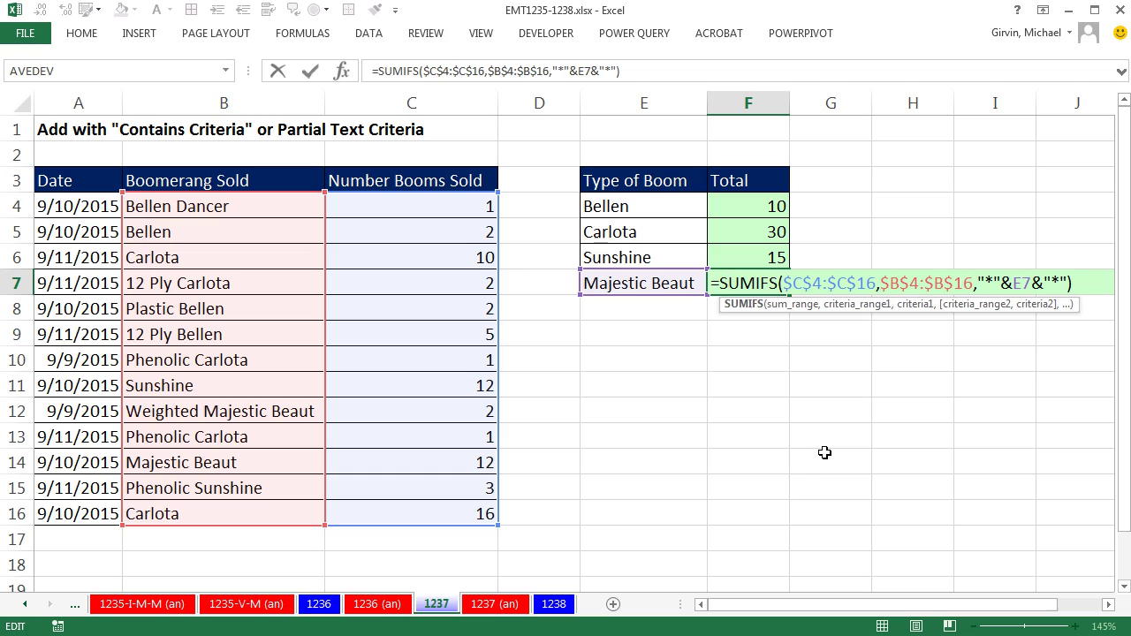